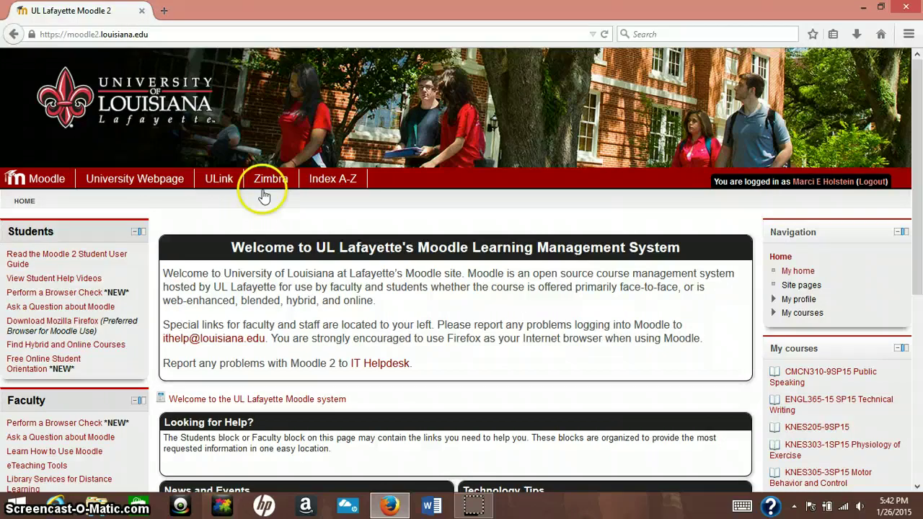
# Load doodle.com in a new Firefox tab beside the Moodle site.
pyautogui.click(164, 11)
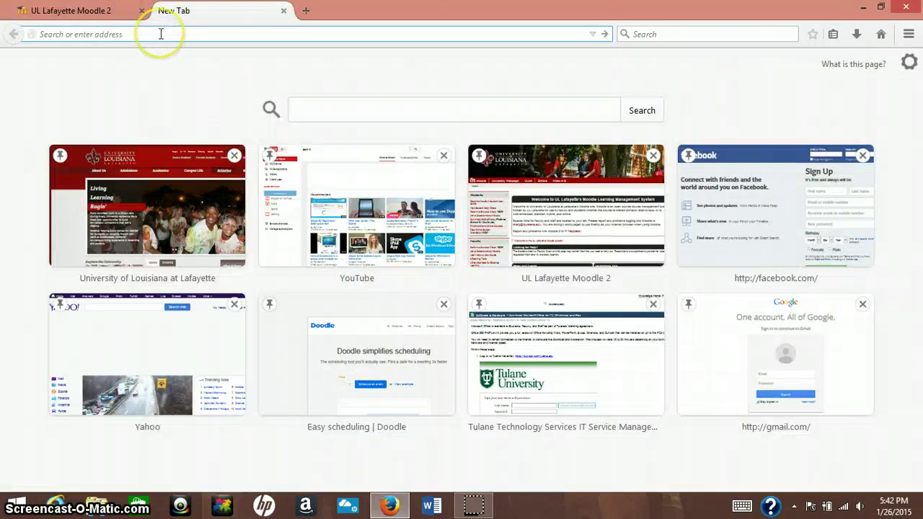
pyautogui.write('doodle.com')
pyautogui.press('Return')
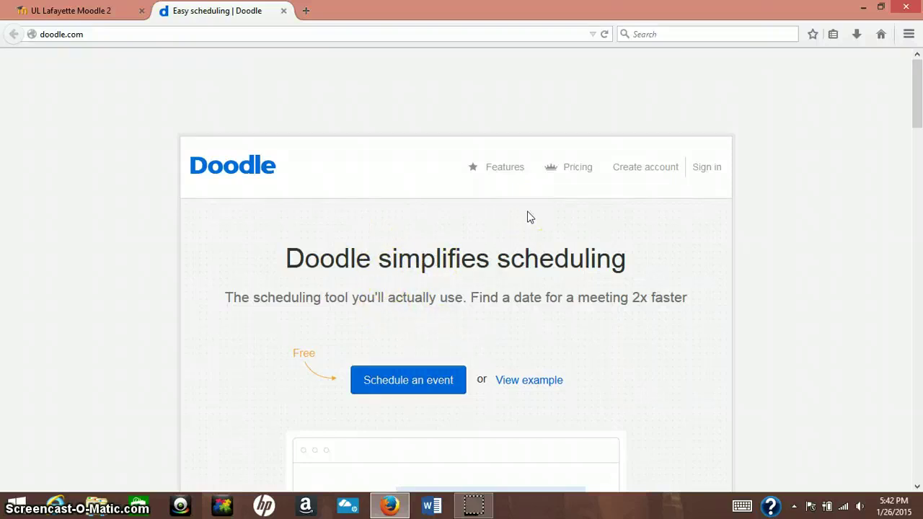
# Start a new Doodle event and title it 'Group Project', correcting the typo.
pyautogui.click(441, 381)
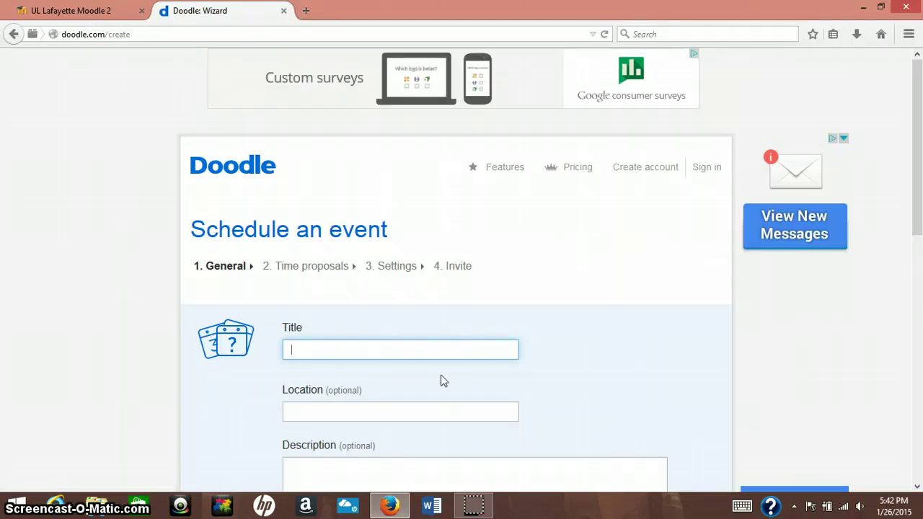
pyautogui.write('Group Prohect')
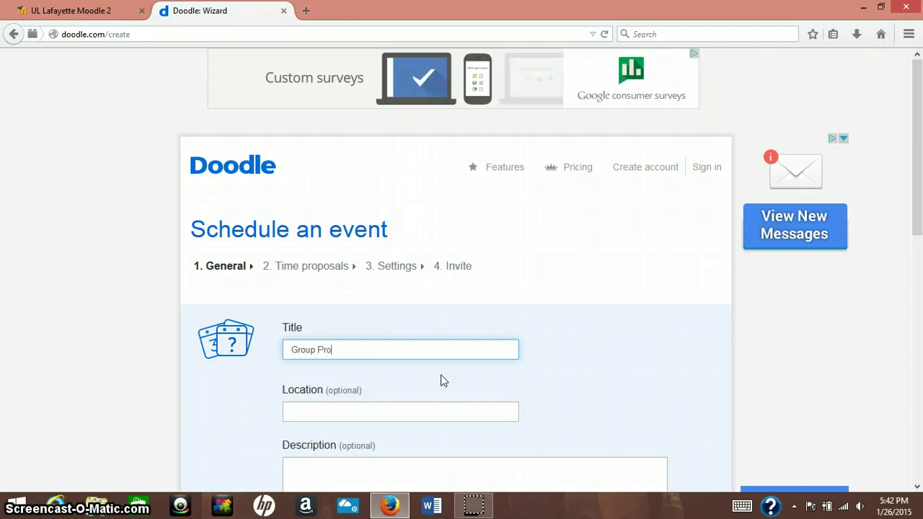
pyautogui.press('BackSpace')
pyautogui.press('BackSpace')
pyautogui.press('BackSpace')
pyautogui.press('BackSpace')
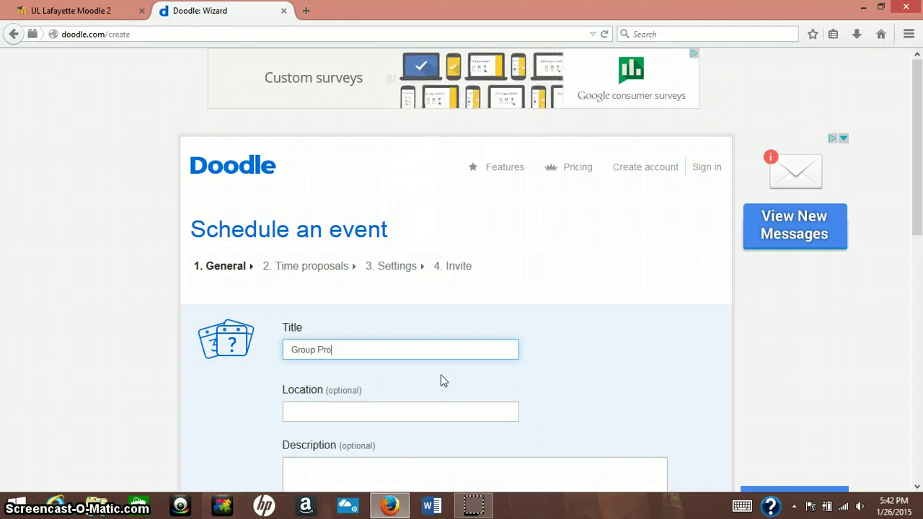
pyautogui.write('ject')
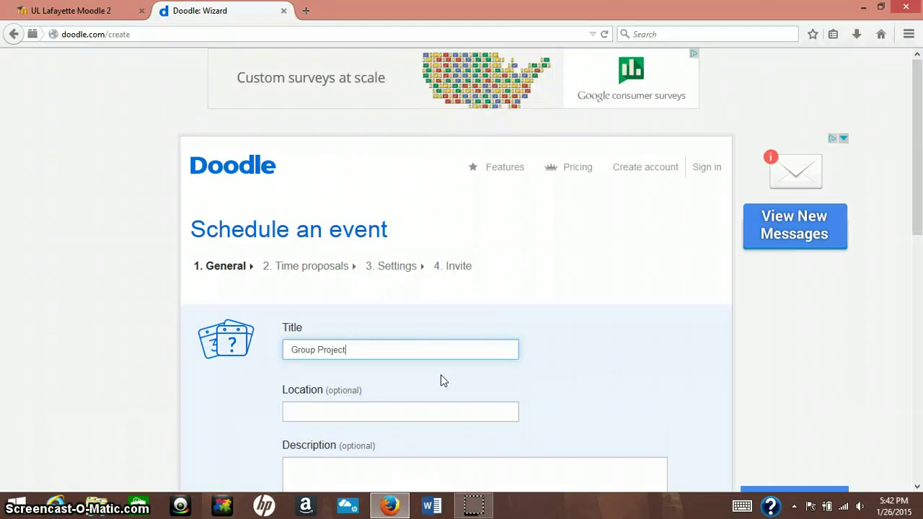
pyautogui.scroll(-4, 441, 374)
# Set location to University of Louisiana at Lafayette, add description 'Go over topic of group pro', and fill in the organiser's name.
pyautogui.click(495, 249)
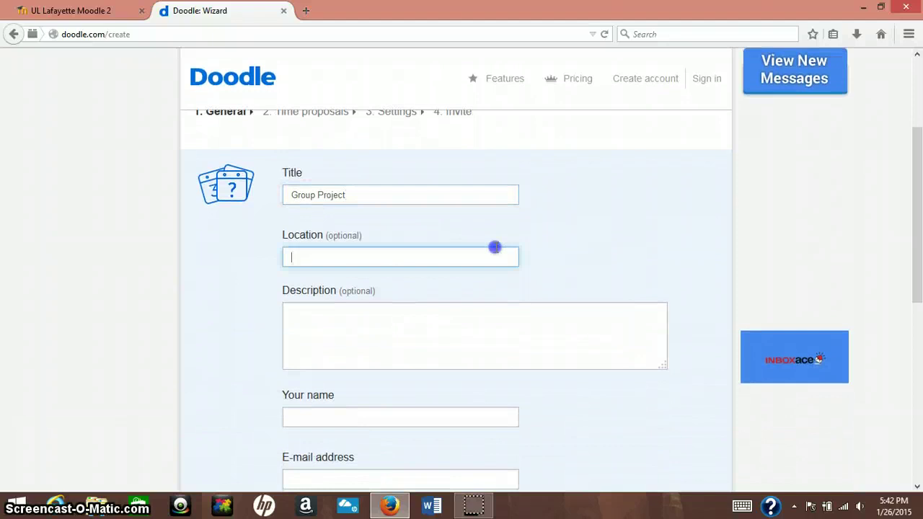
pyautogui.write('unive')
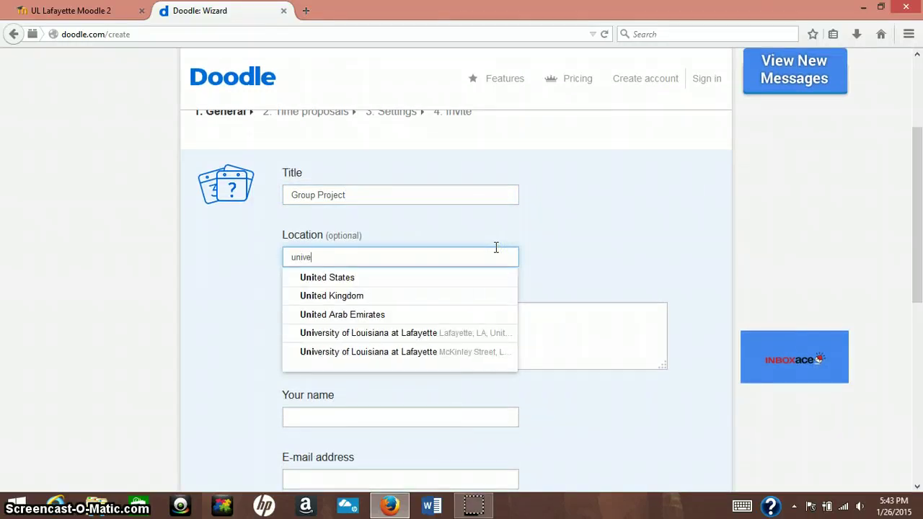
pyautogui.write('rsit')
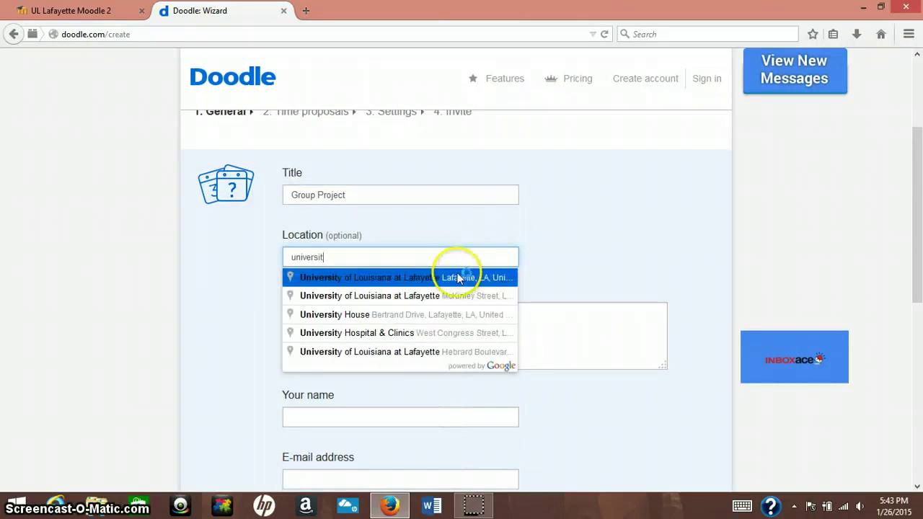
pyautogui.click(443, 277)
pyautogui.click(391, 311)
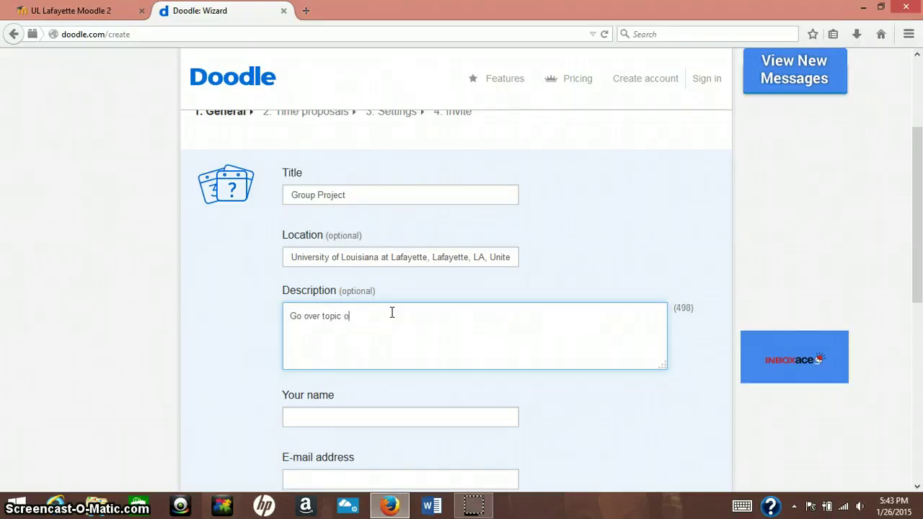
pyautogui.write('Go over topic of group project.')
pyautogui.click(370, 421)
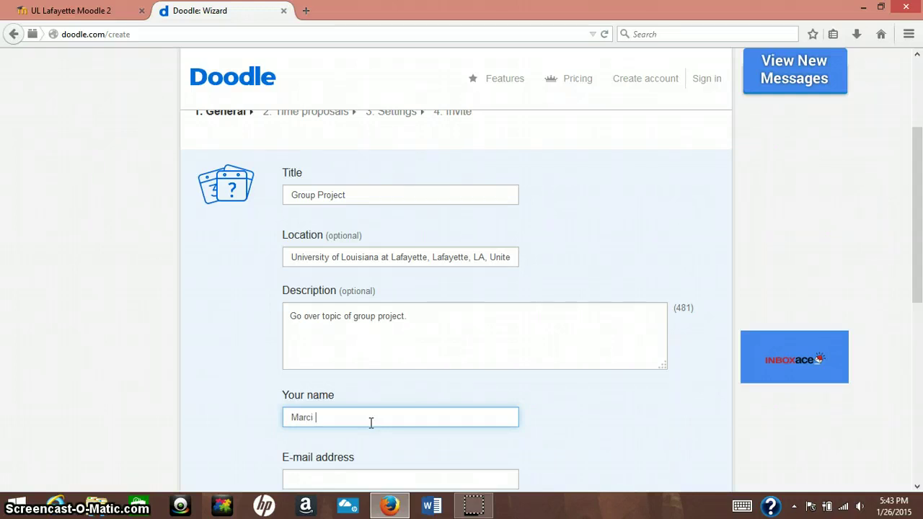
pyautogui.scroll(-3, 370, 423)
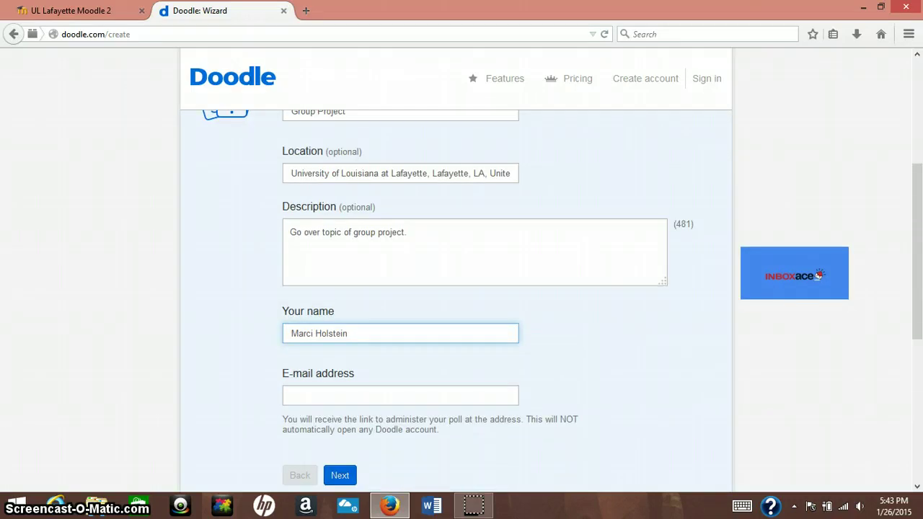
# Enter the organiser's e-mail address and submit the general details.
pyautogui.click(490, 361)
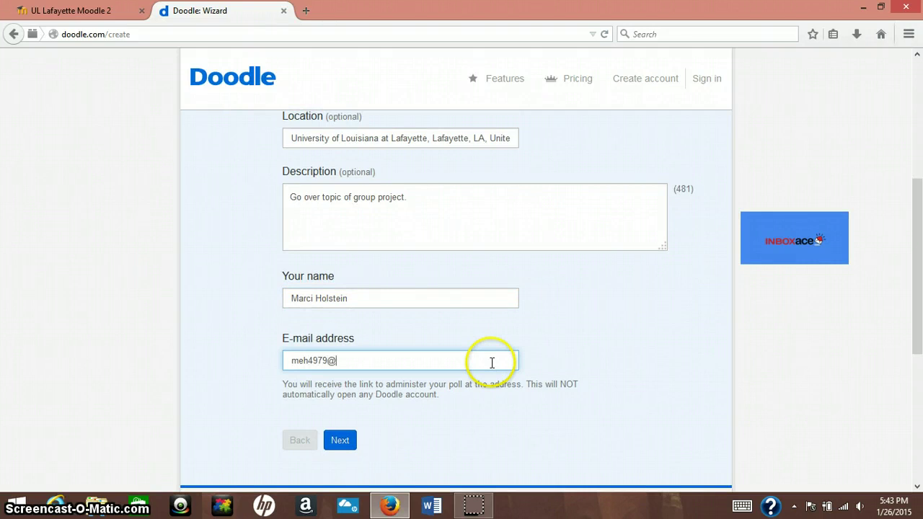
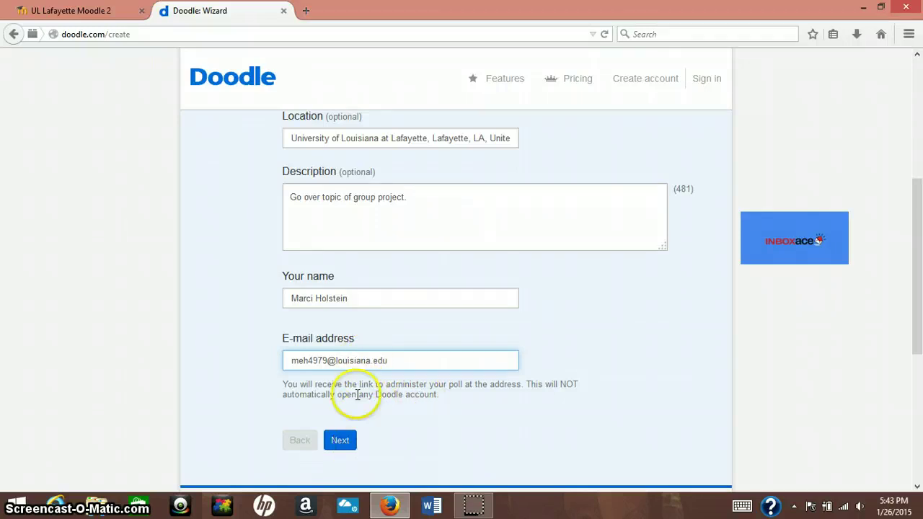
pyautogui.click(355, 443)
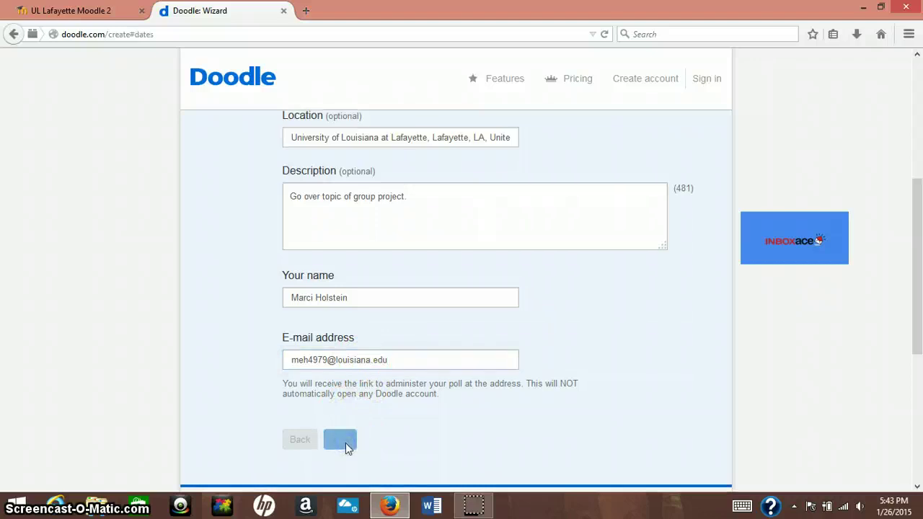
# Select Wednesday, January 28, 2015 on the date proposals calendar.
pyautogui.click(345, 439)
pyautogui.click(393, 344)
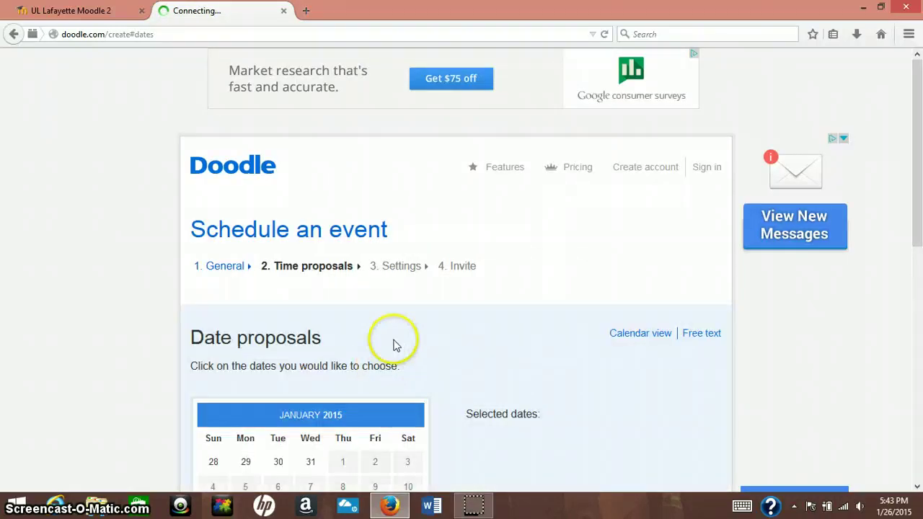
pyautogui.scroll(-3, 411, 325)
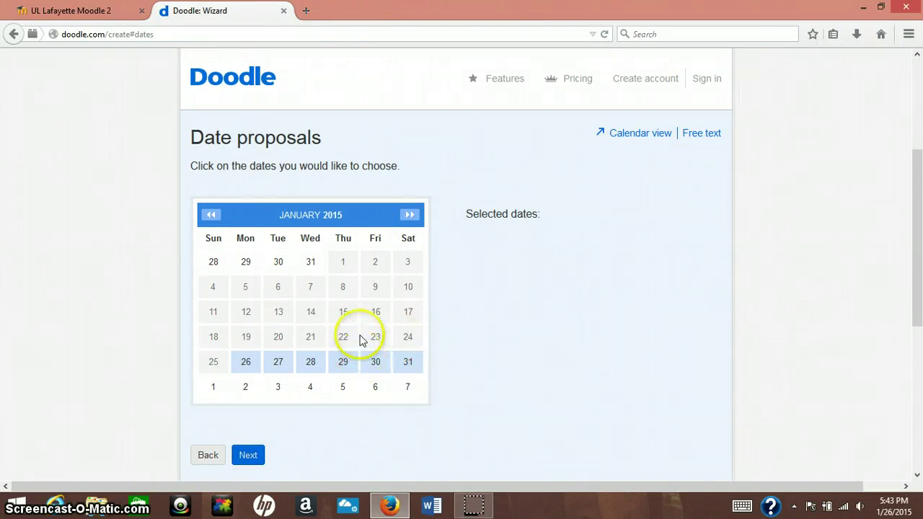
pyautogui.click(320, 360)
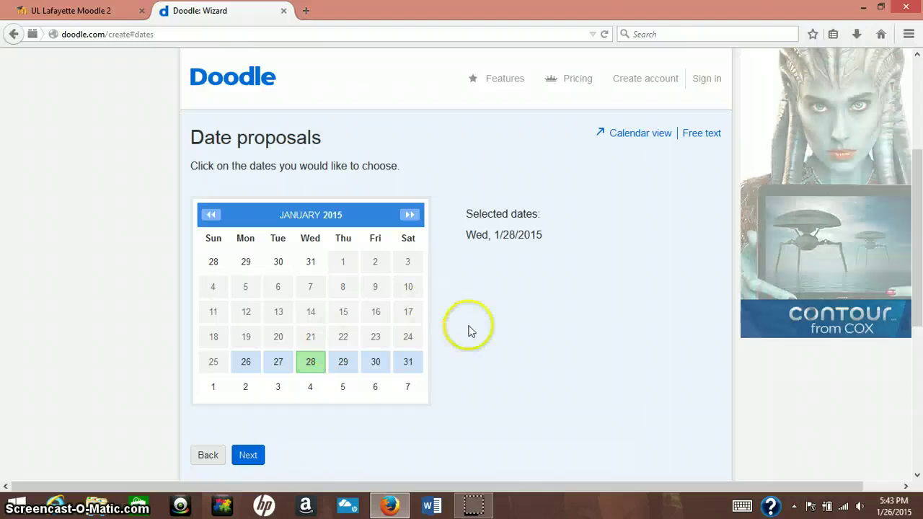
pyautogui.scroll(-2, 468, 324)
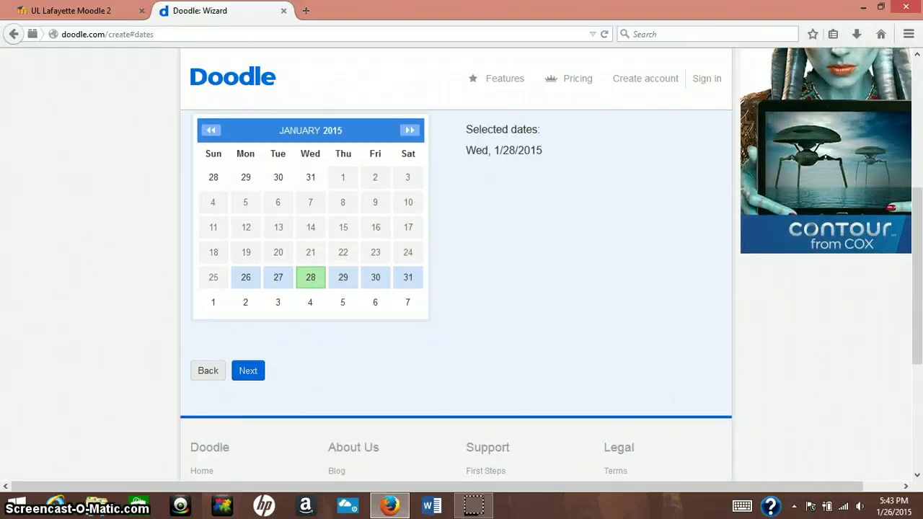
pyautogui.scroll(-1, 382, 281)
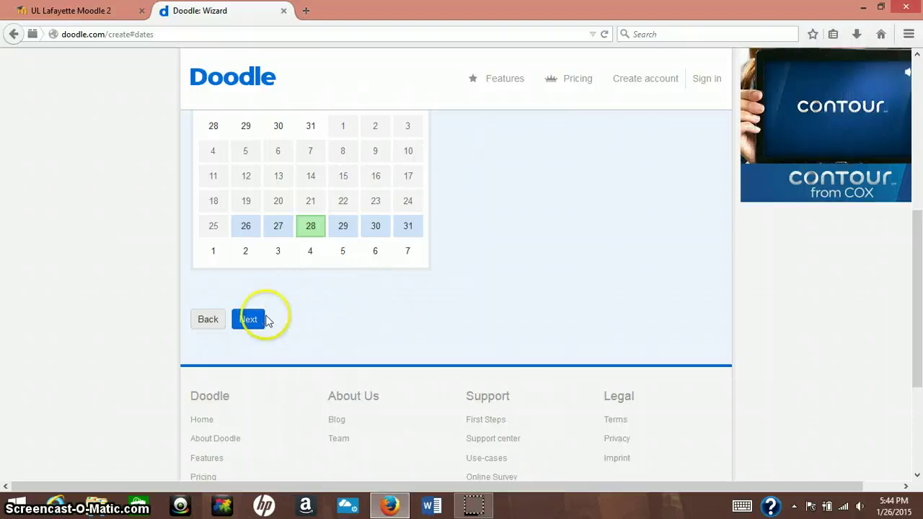
# Enter 12:00 PM and 6:00 PM as the first two time slots for 1/28/2015.
pyautogui.click(261, 319)
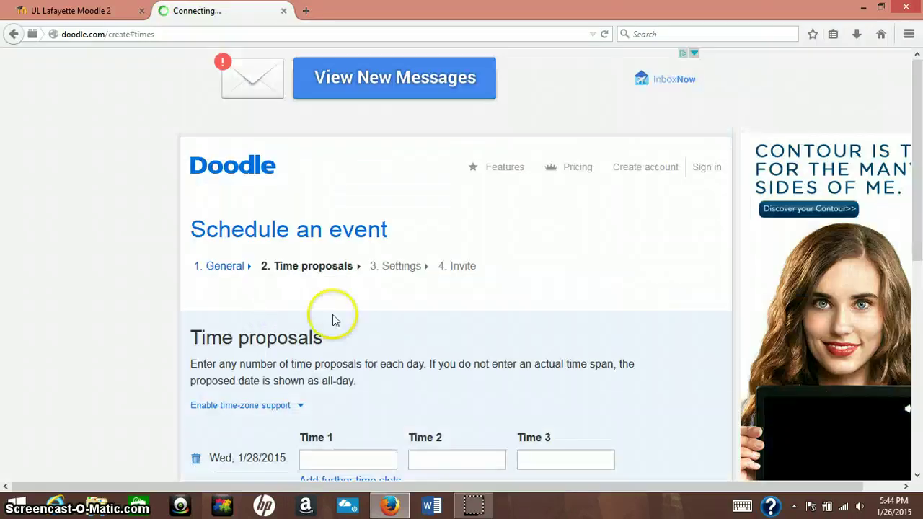
pyautogui.scroll(-3, 353, 319)
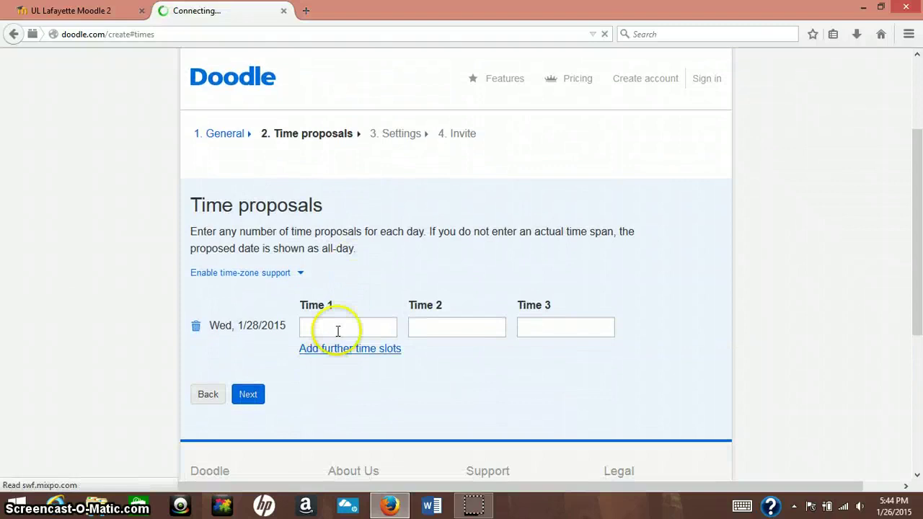
pyautogui.click(340, 326)
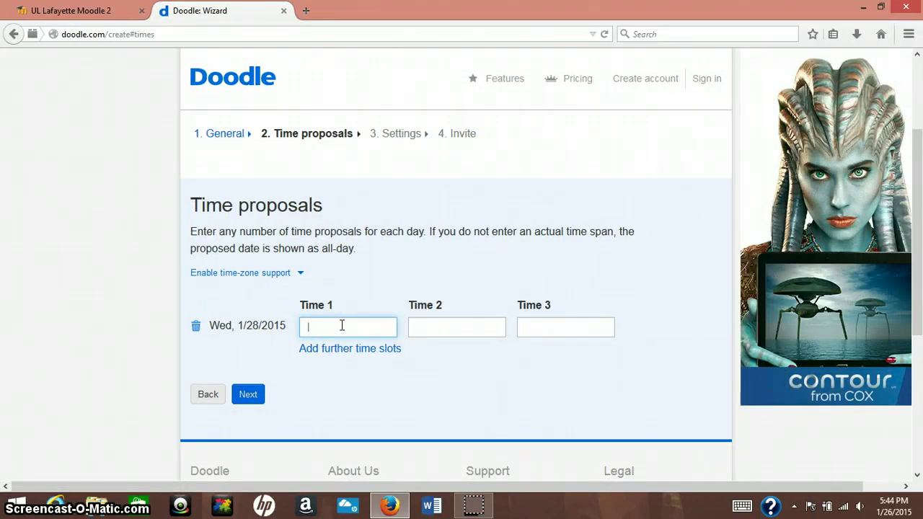
pyautogui.write('12')
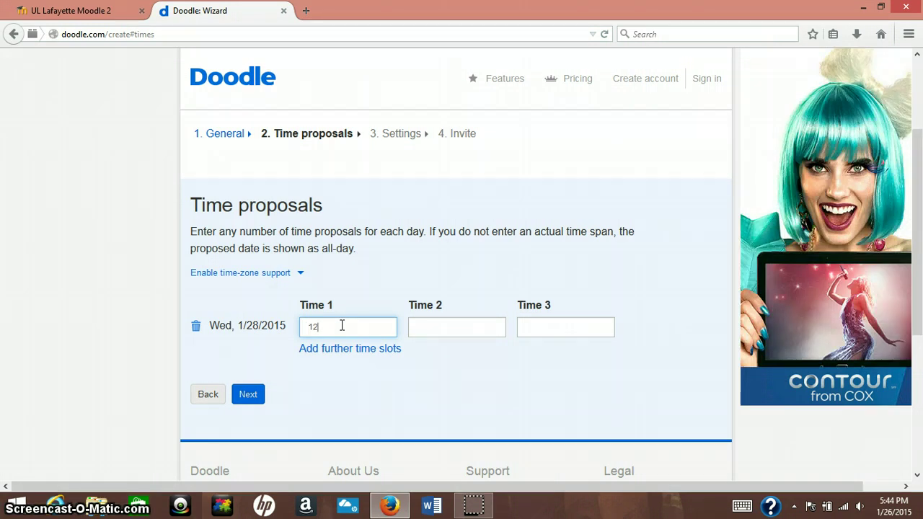
pyautogui.write('pm')
pyautogui.press('Tab')
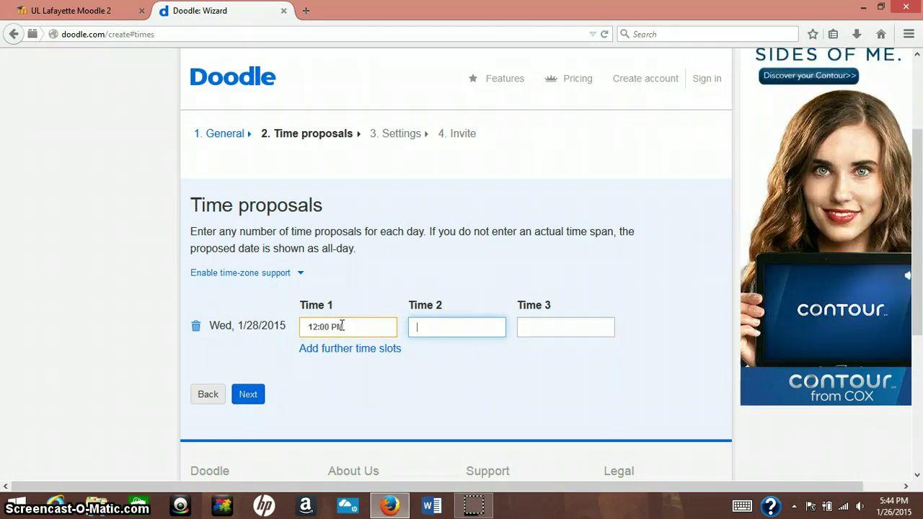
pyautogui.write('6pm')
pyautogui.press('Tab')
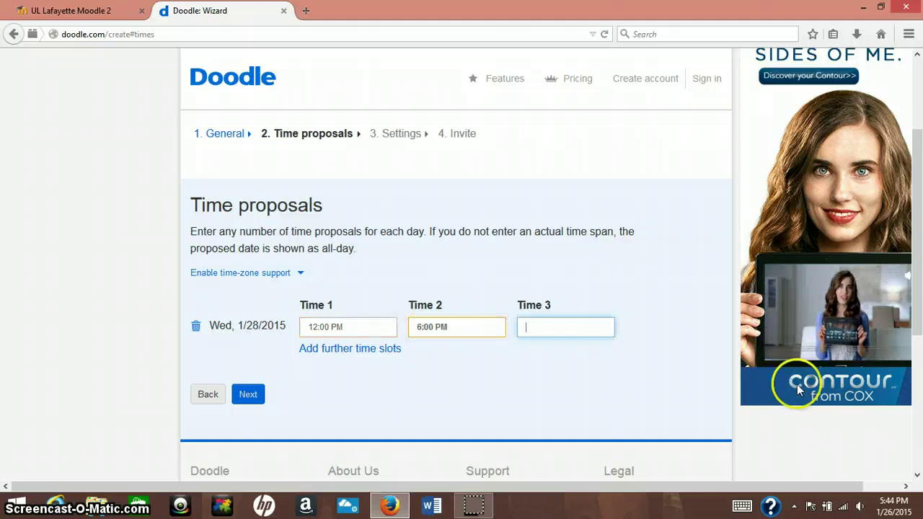
# Add 8:00 PM as the third time slot and accept the time proposals.
pyautogui.scroll(2, 818, 204)
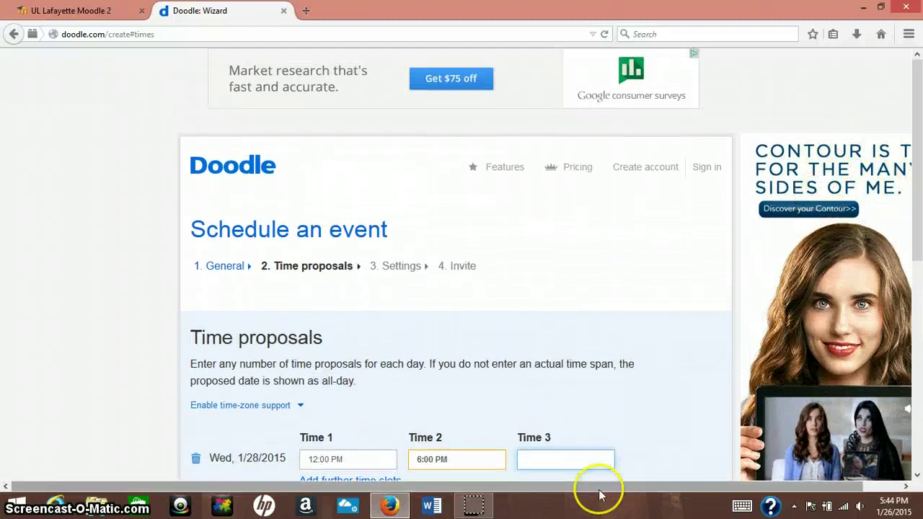
pyautogui.click(905, 487)
pyautogui.scroll(-3, 633, 361)
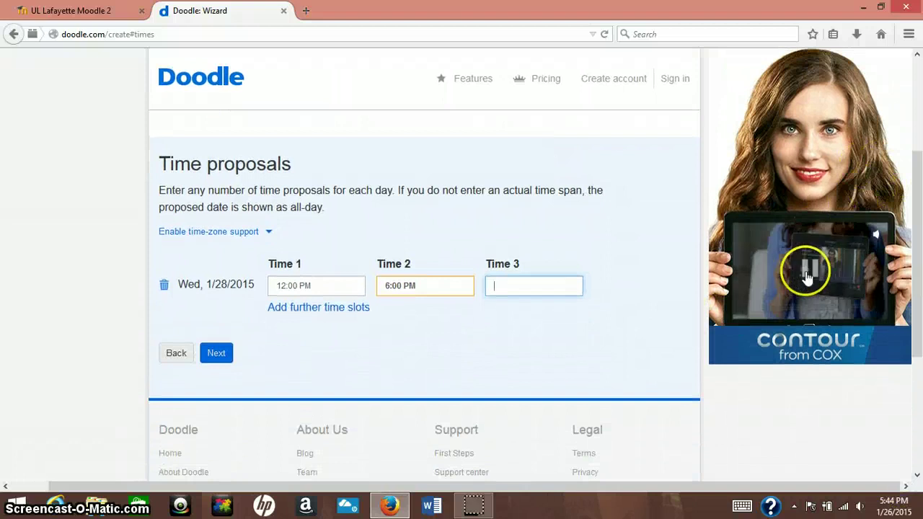
pyautogui.click(807, 269)
pyautogui.click(519, 284)
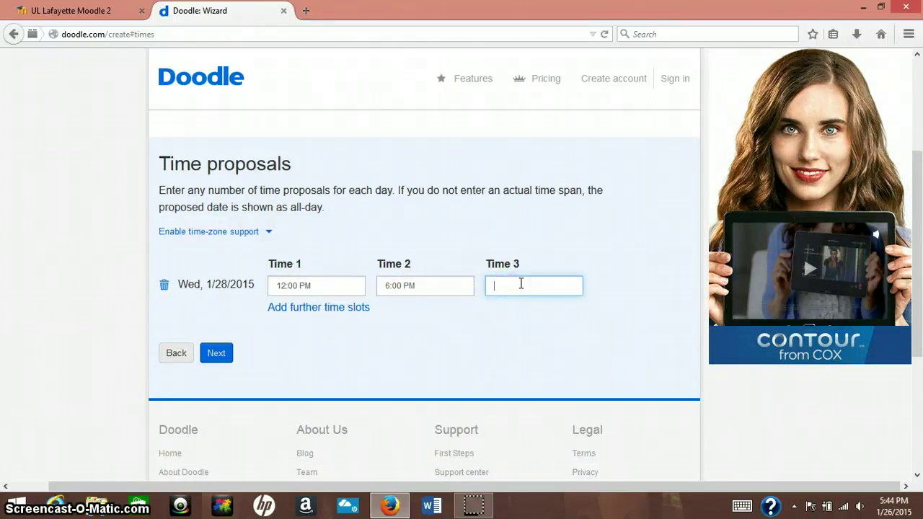
pyautogui.write('8pm')
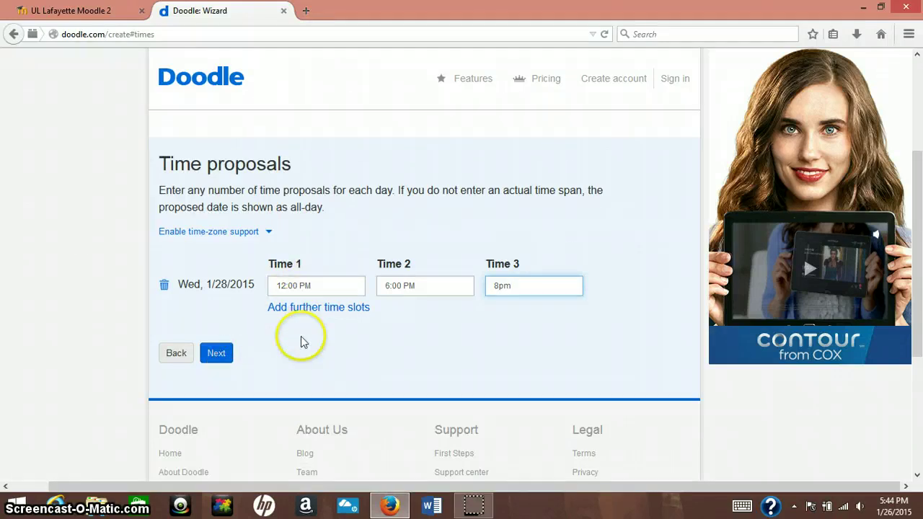
pyautogui.click(224, 354)
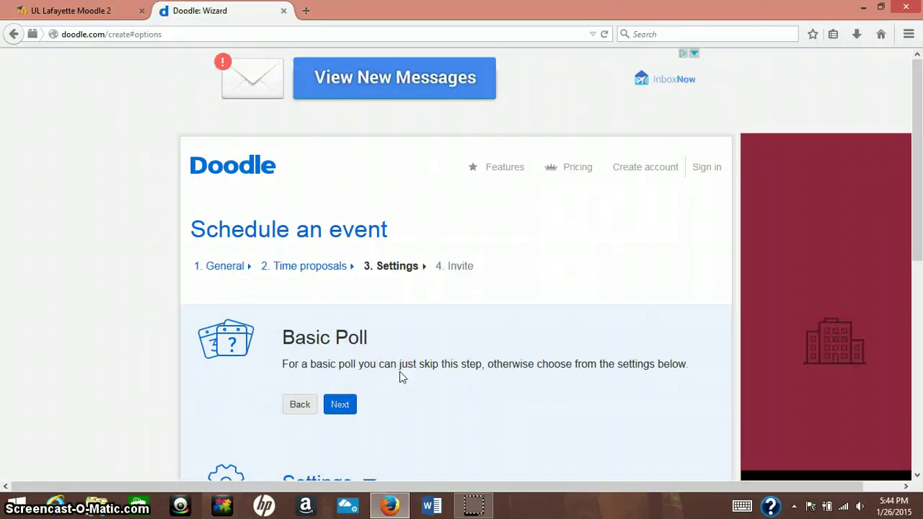
# Expand the Settings dropdown to show Yes-No-Ifneedbe, Hidden poll and participant limits.
pyautogui.scroll(-3, 399, 371)
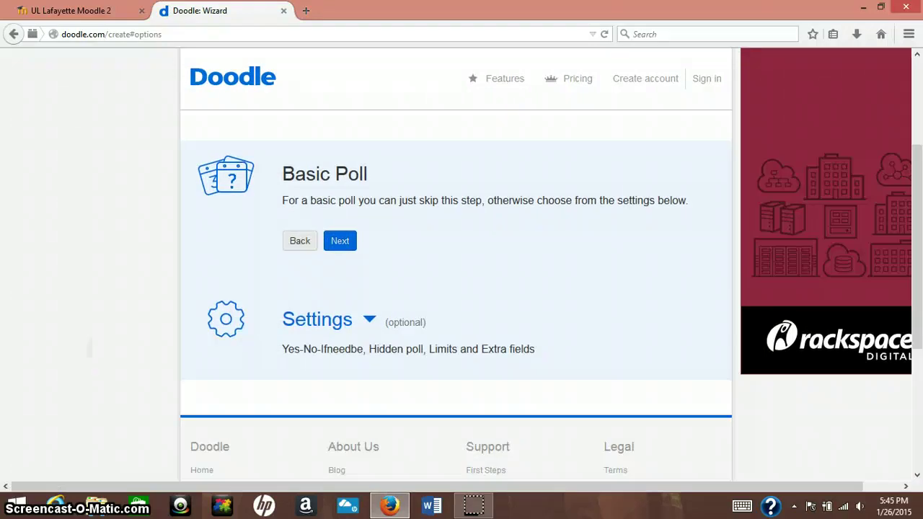
pyautogui.scroll(2, 86, 410)
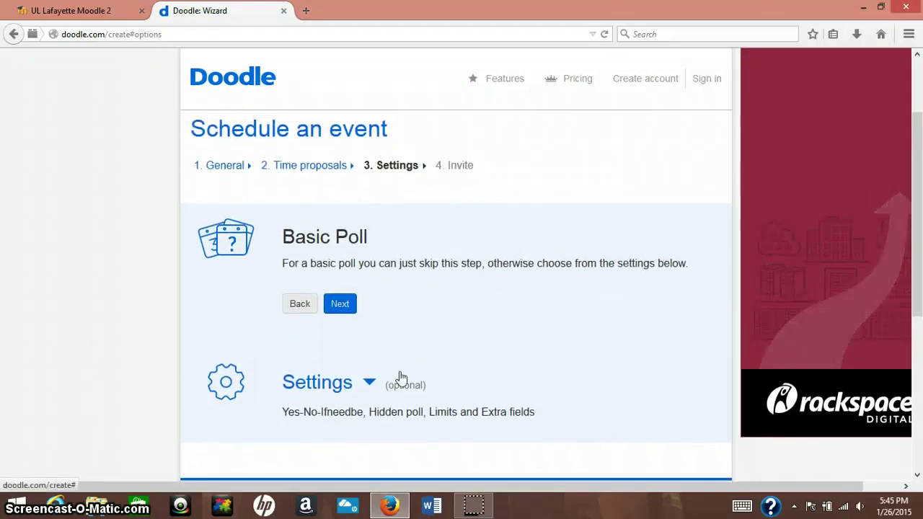
pyautogui.click(372, 393)
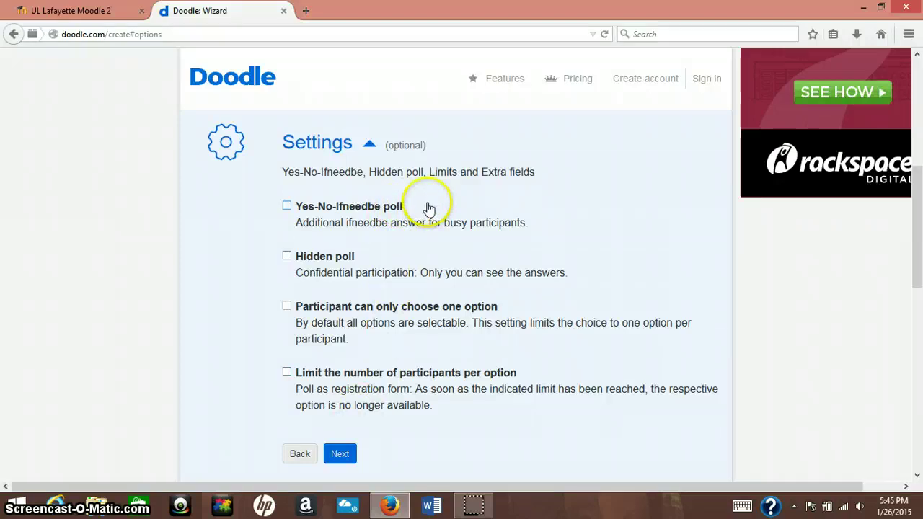
# Tick Yes-No-Ifneedbe, dismiss the pop-up ad, and continue to the Invite step.
pyautogui.click(387, 209)
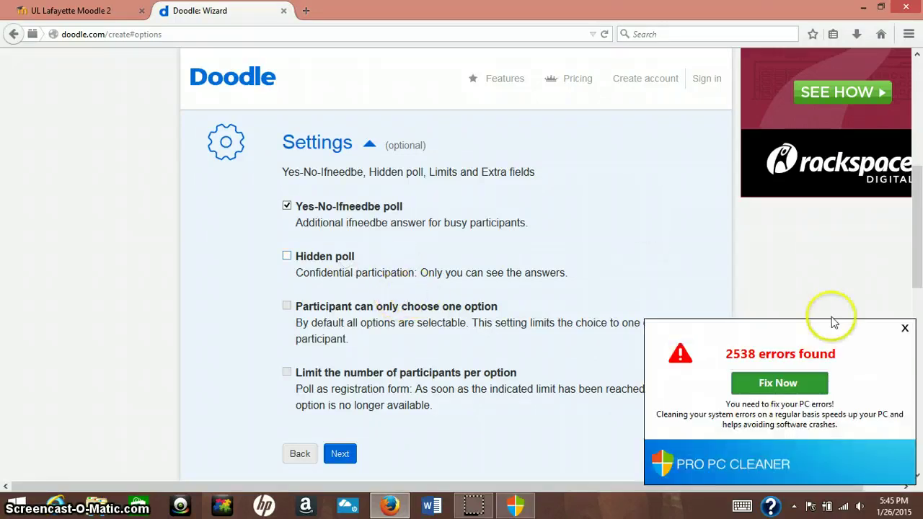
pyautogui.click(905, 328)
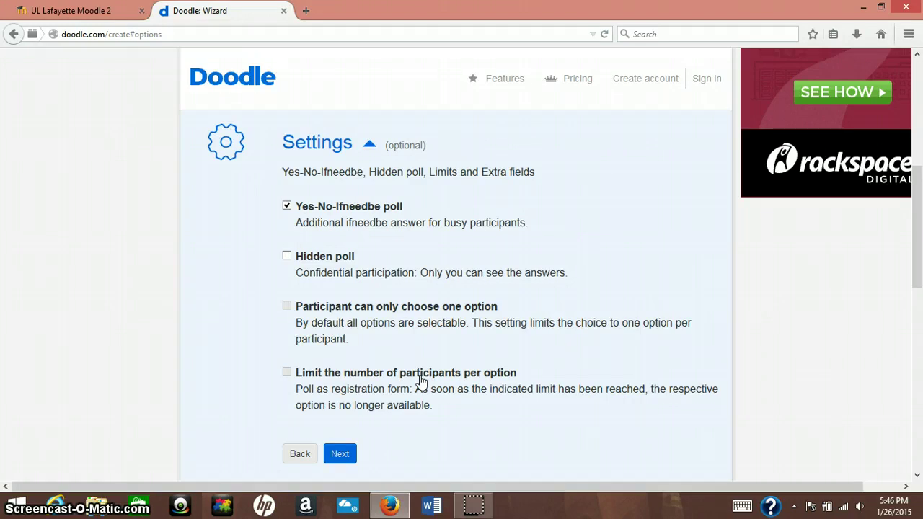
pyautogui.scroll(-2, 422, 380)
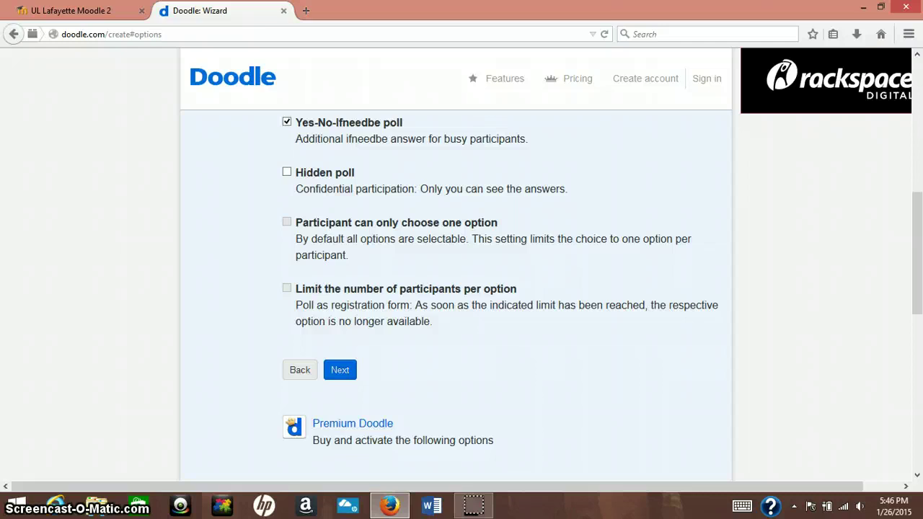
pyautogui.click(350, 373)
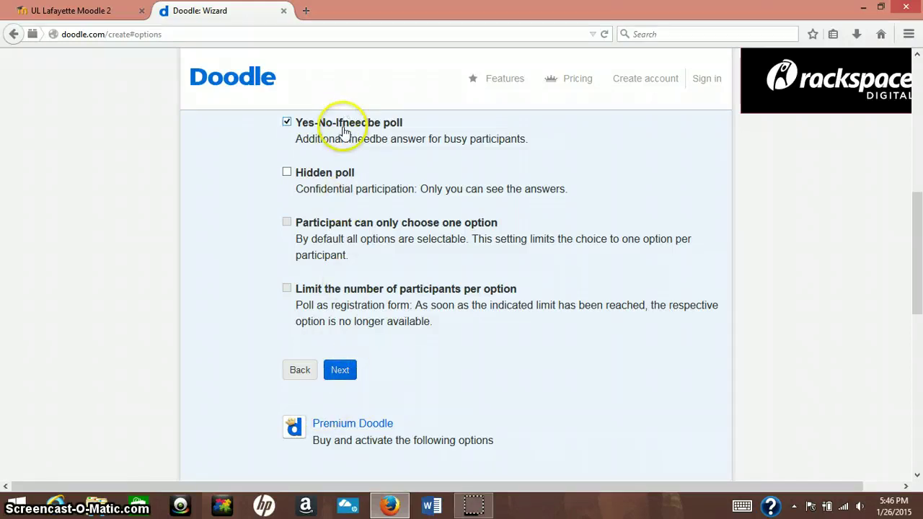
pyautogui.click(341, 371)
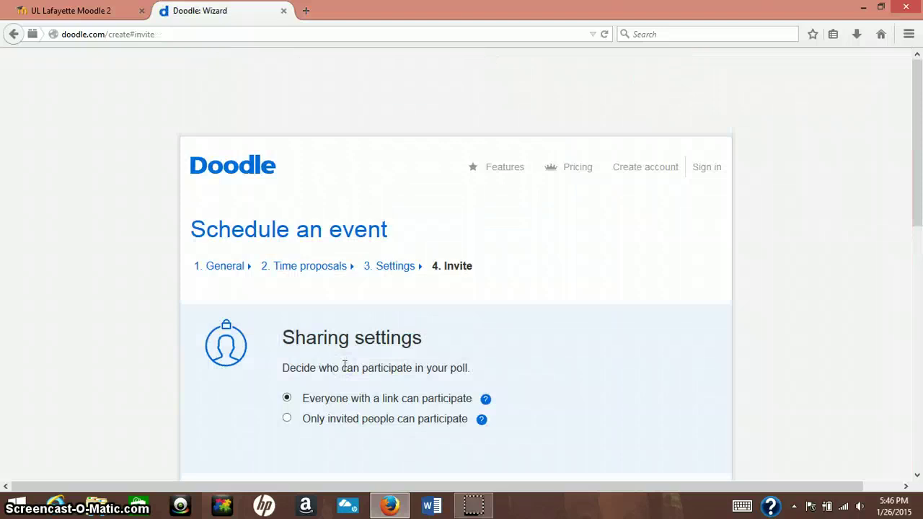
# Scroll down the Invite page to the Invite participants box and Finish button.
pyautogui.click(494, 346)
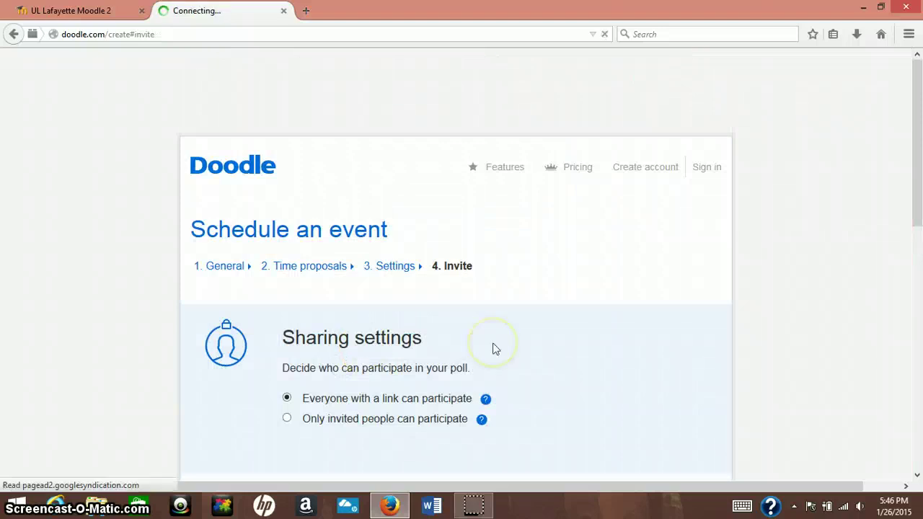
pyautogui.scroll(-4, 494, 346)
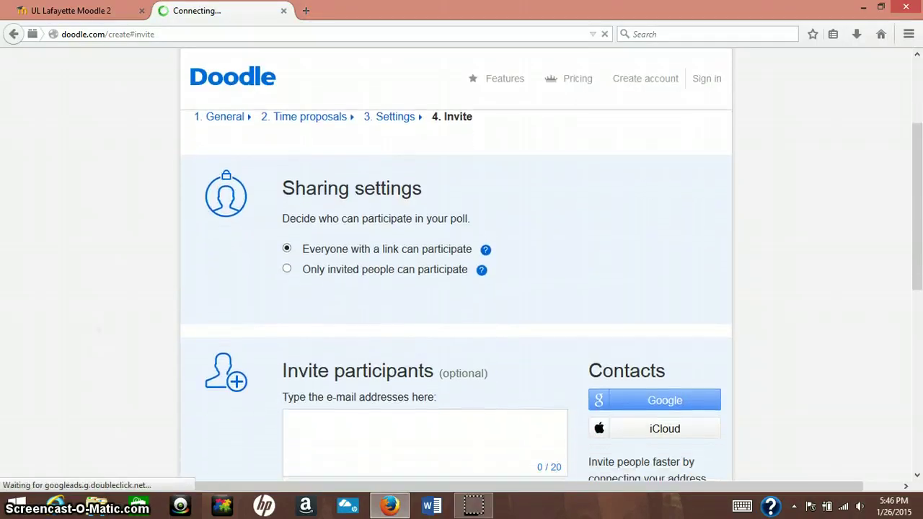
pyautogui.scroll(-1, 99, 360)
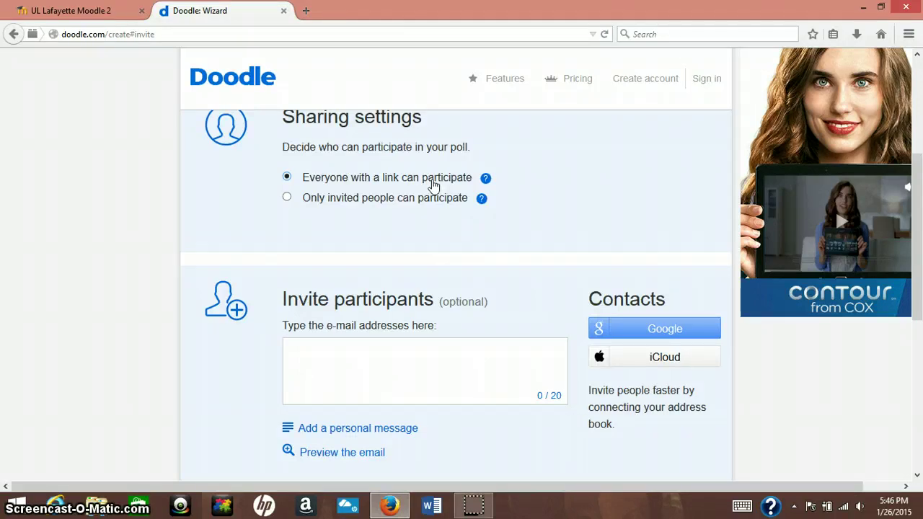
pyautogui.scroll(-1, 432, 186)
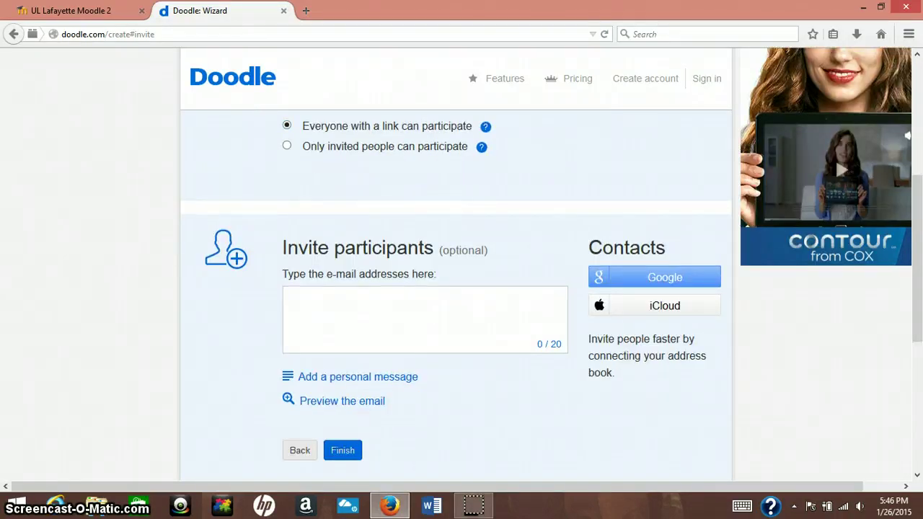
# Add the invitee's e-mail address in the Invite participants box, showing 1 / 20.
pyautogui.click(477, 296)
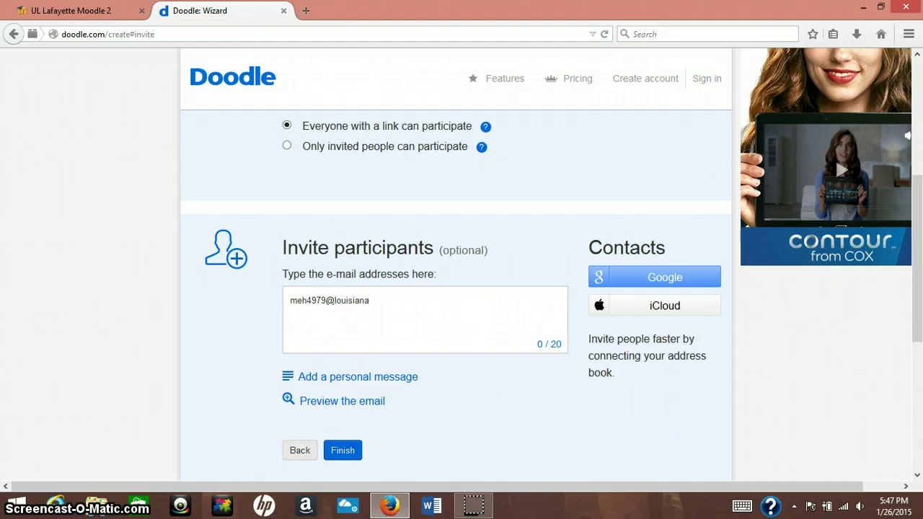
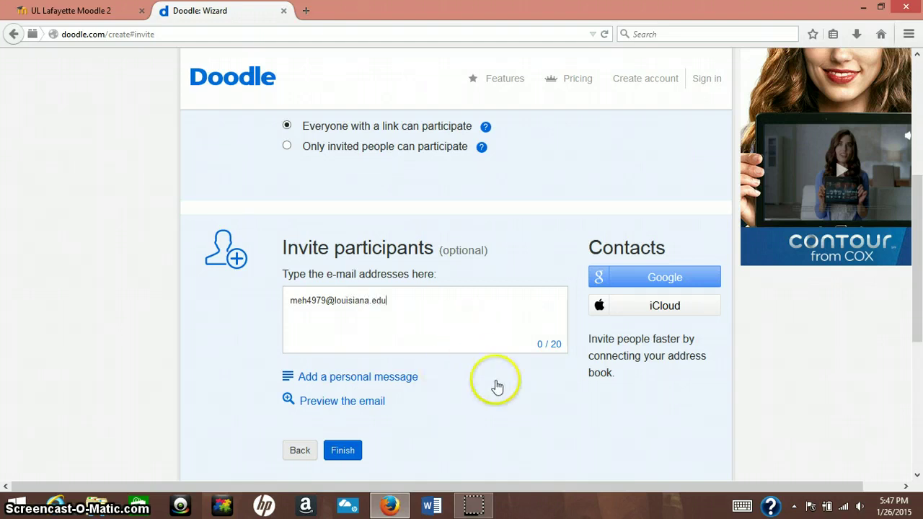
pyautogui.press('Return')
pyautogui.scroll(-1, 495, 385)
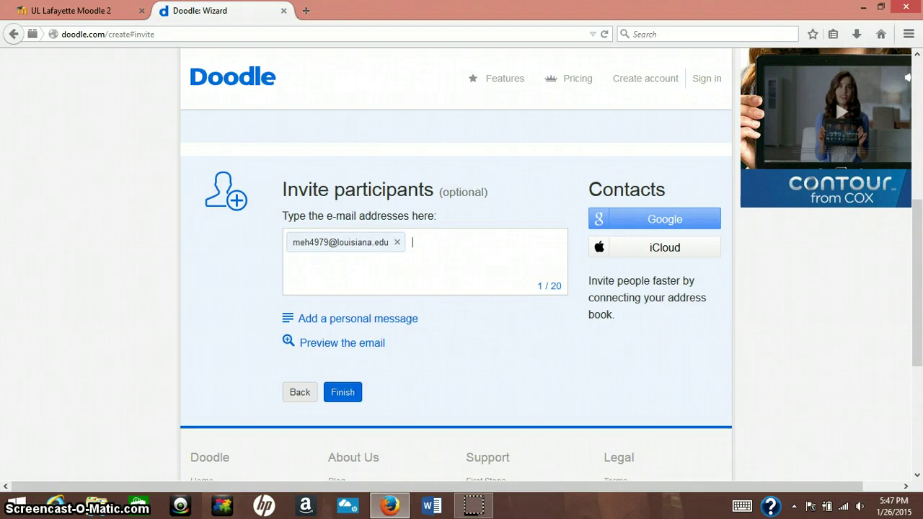
pyautogui.scroll(-1, 455, 288)
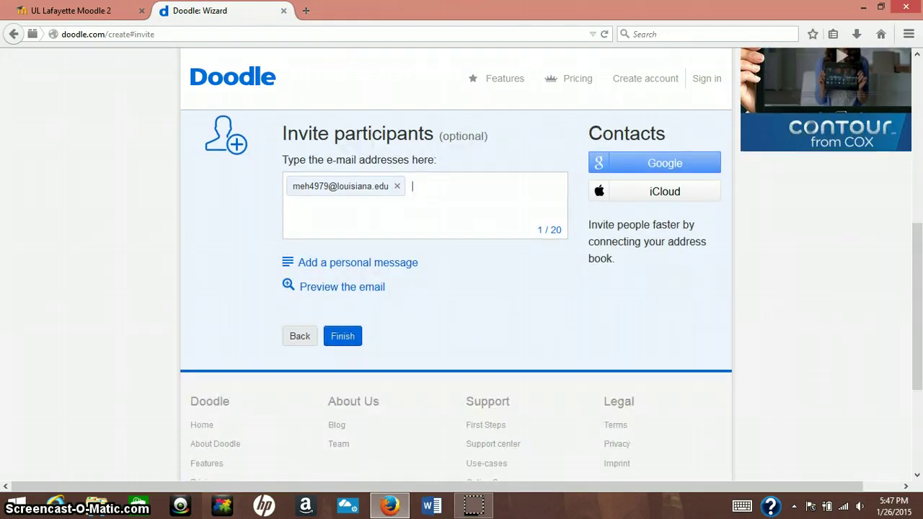